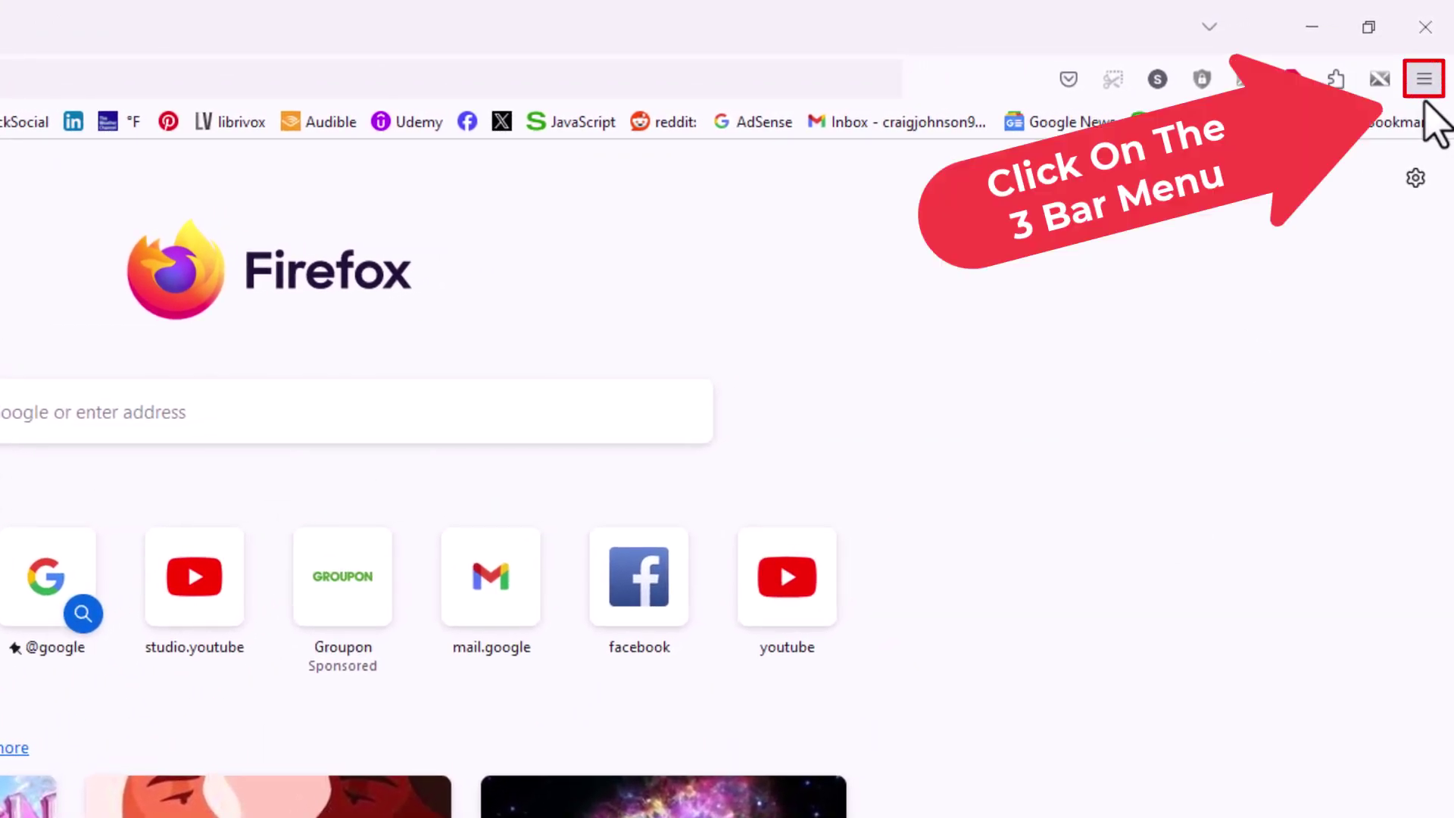
- Open Firefox Settings from the three-bar application menu
{"action": "left_click", "coordinate": [1426, 80]}
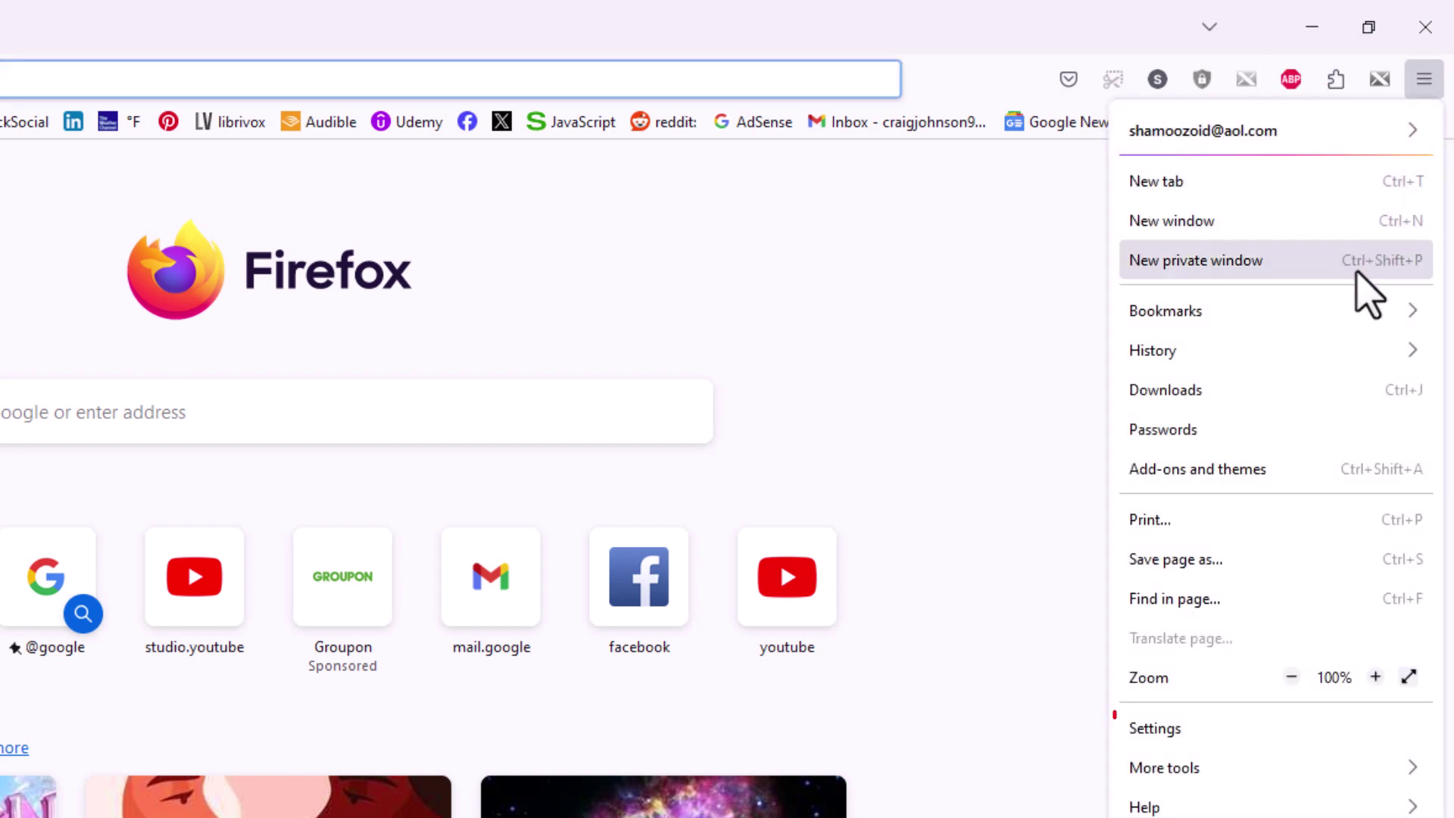
{"action": "left_click", "coordinate": [1199, 730]}
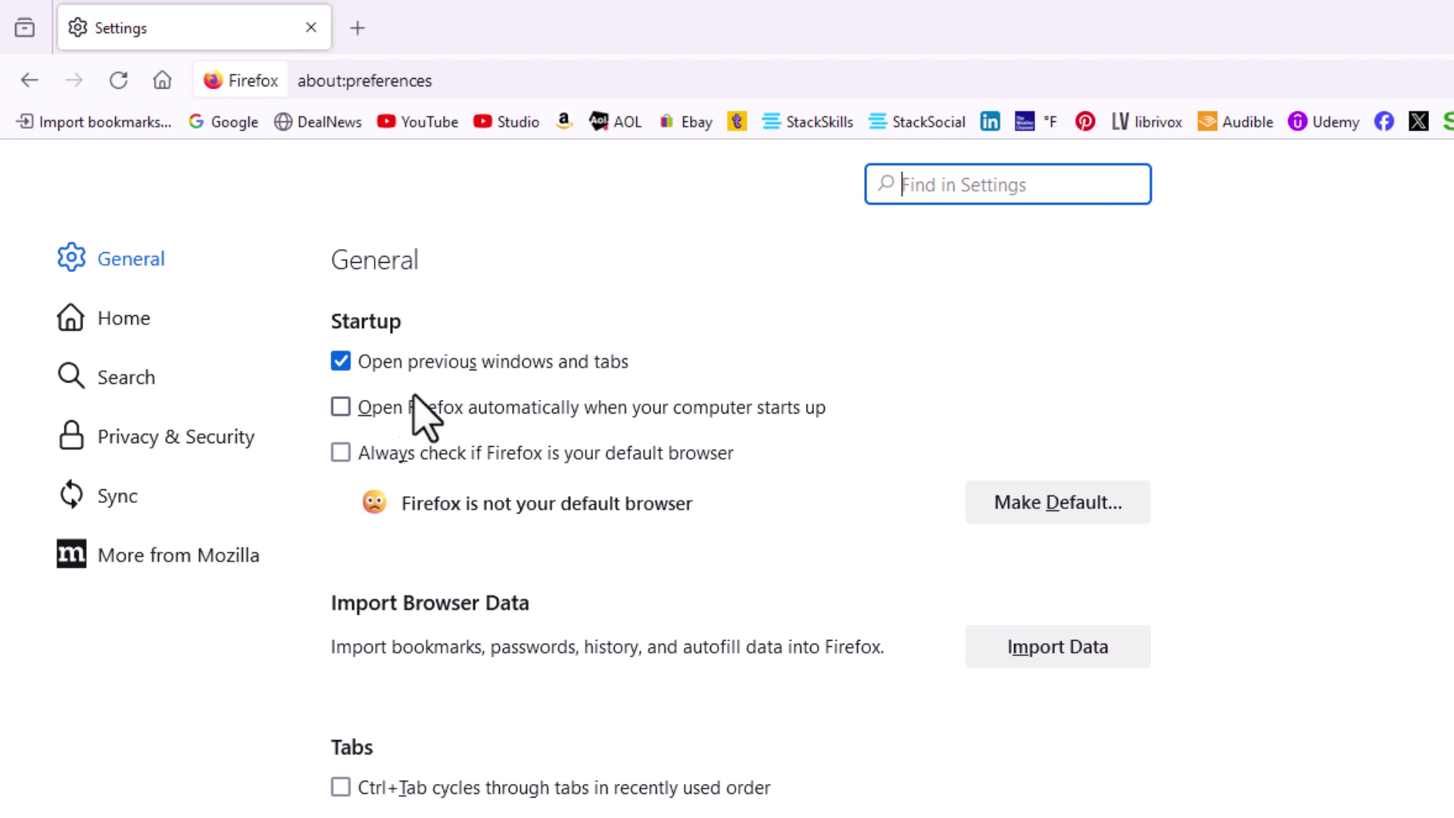
- Go to Search settings and check the default engine list, leaving Google selected
{"action": "left_click", "coordinate": [214, 375]}
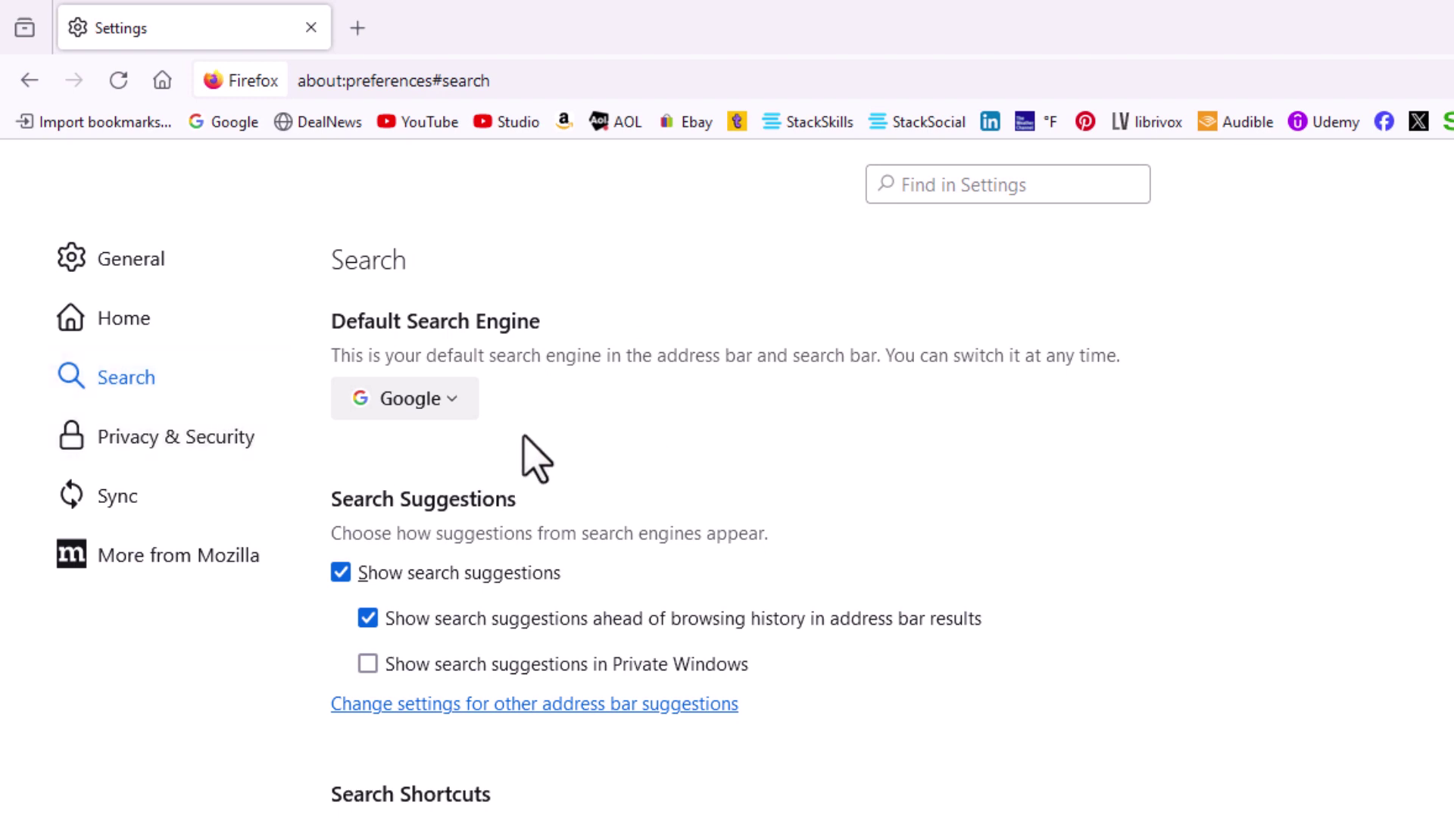
{"action": "left_click", "coordinate": [455, 403]}
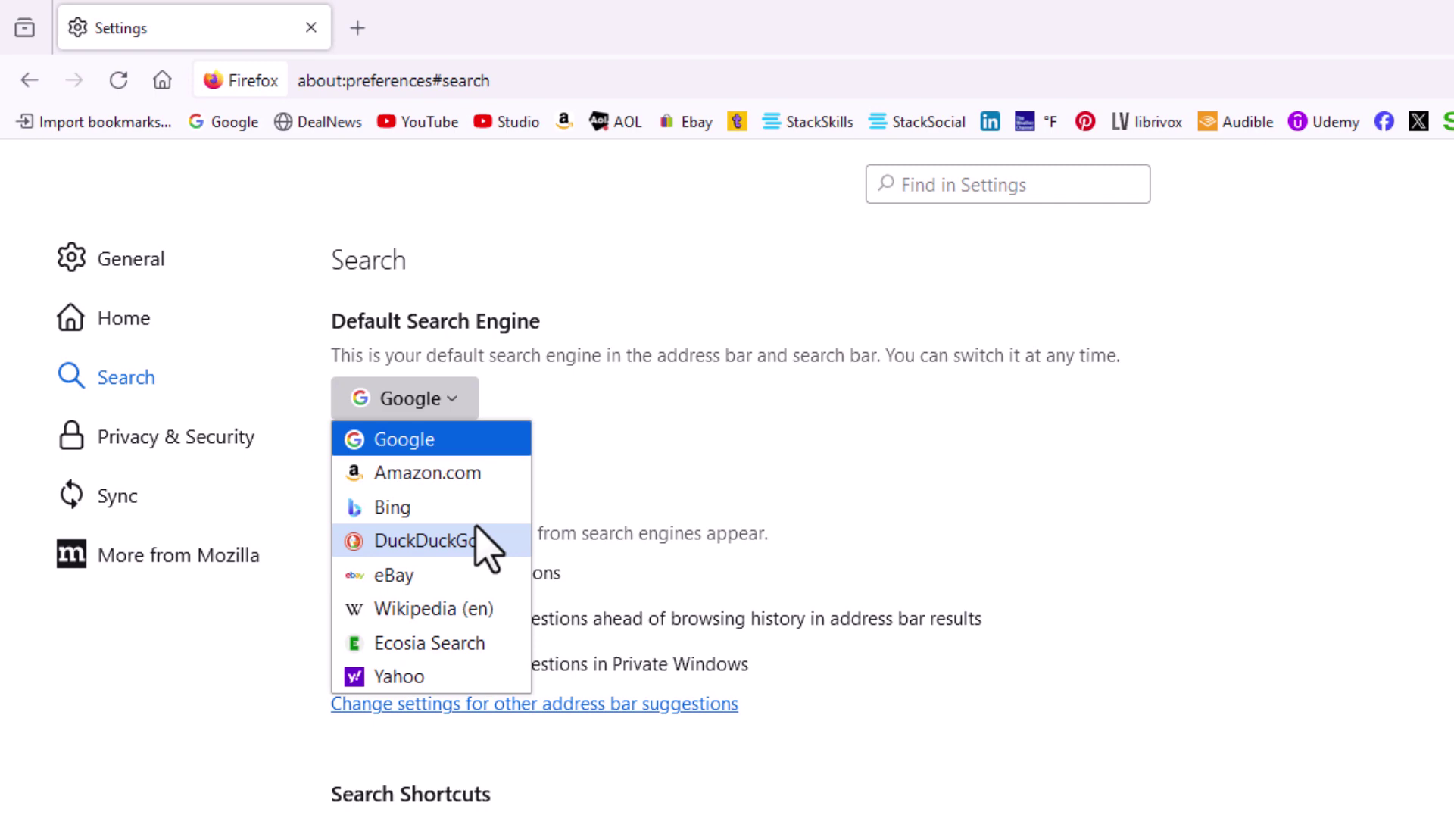
{"action": "key", "text": "Escape"}
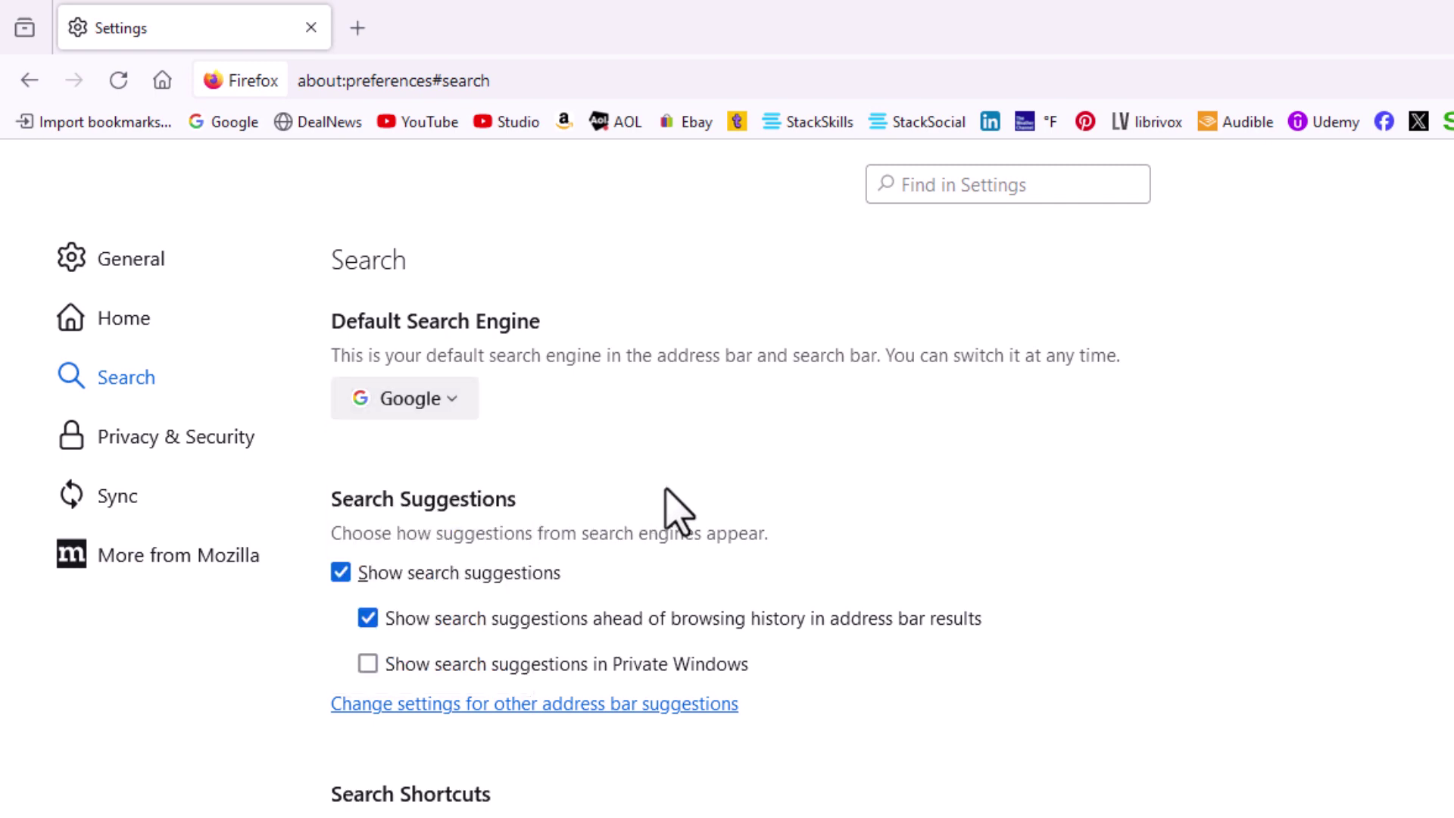
{"action": "scroll", "coordinate": [665, 494], "scroll_direction": "down", "scroll_amount": 3}
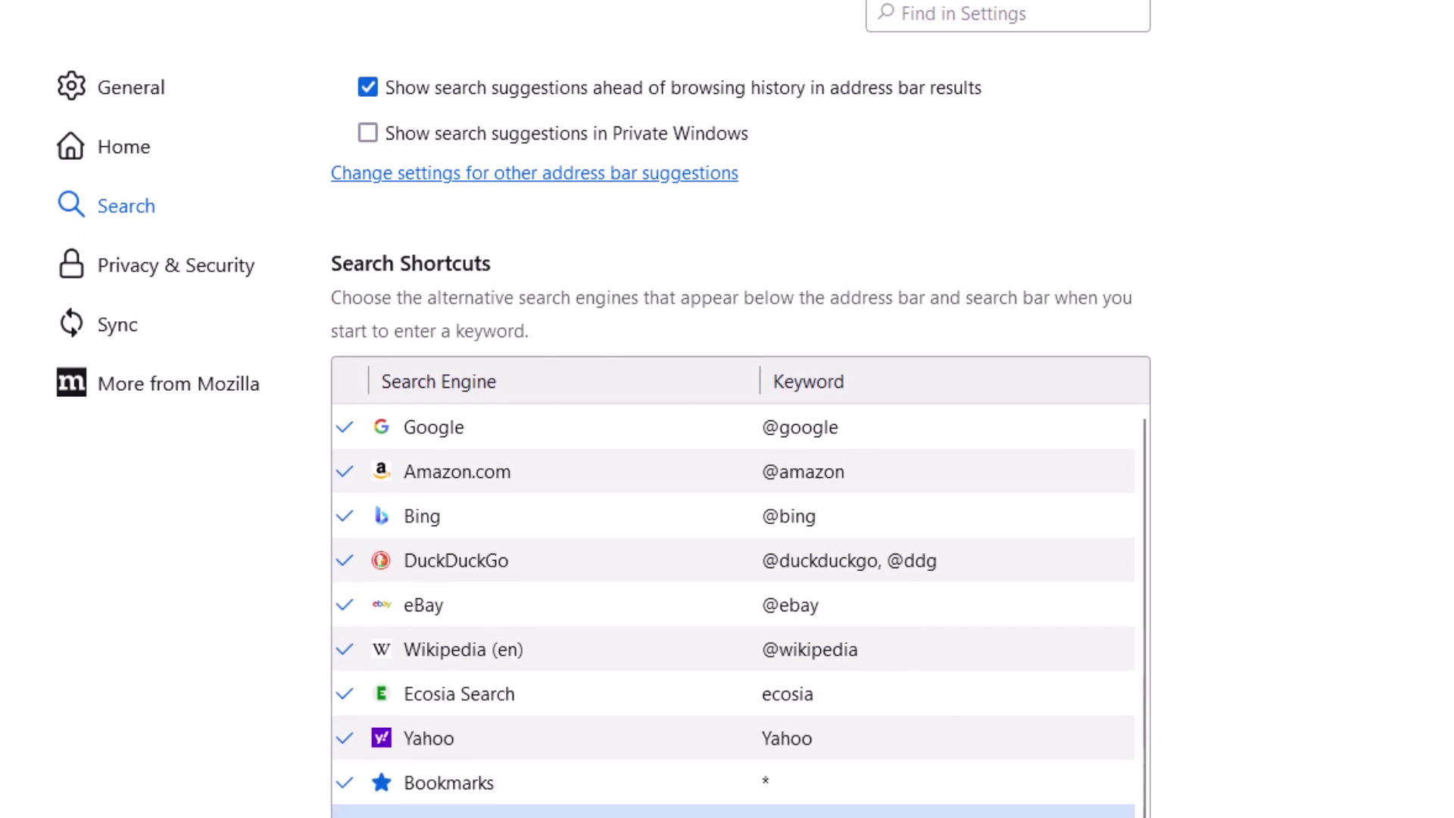
{"action": "scroll", "coordinate": [691, 770], "scroll_direction": "down", "scroll_amount": 2}
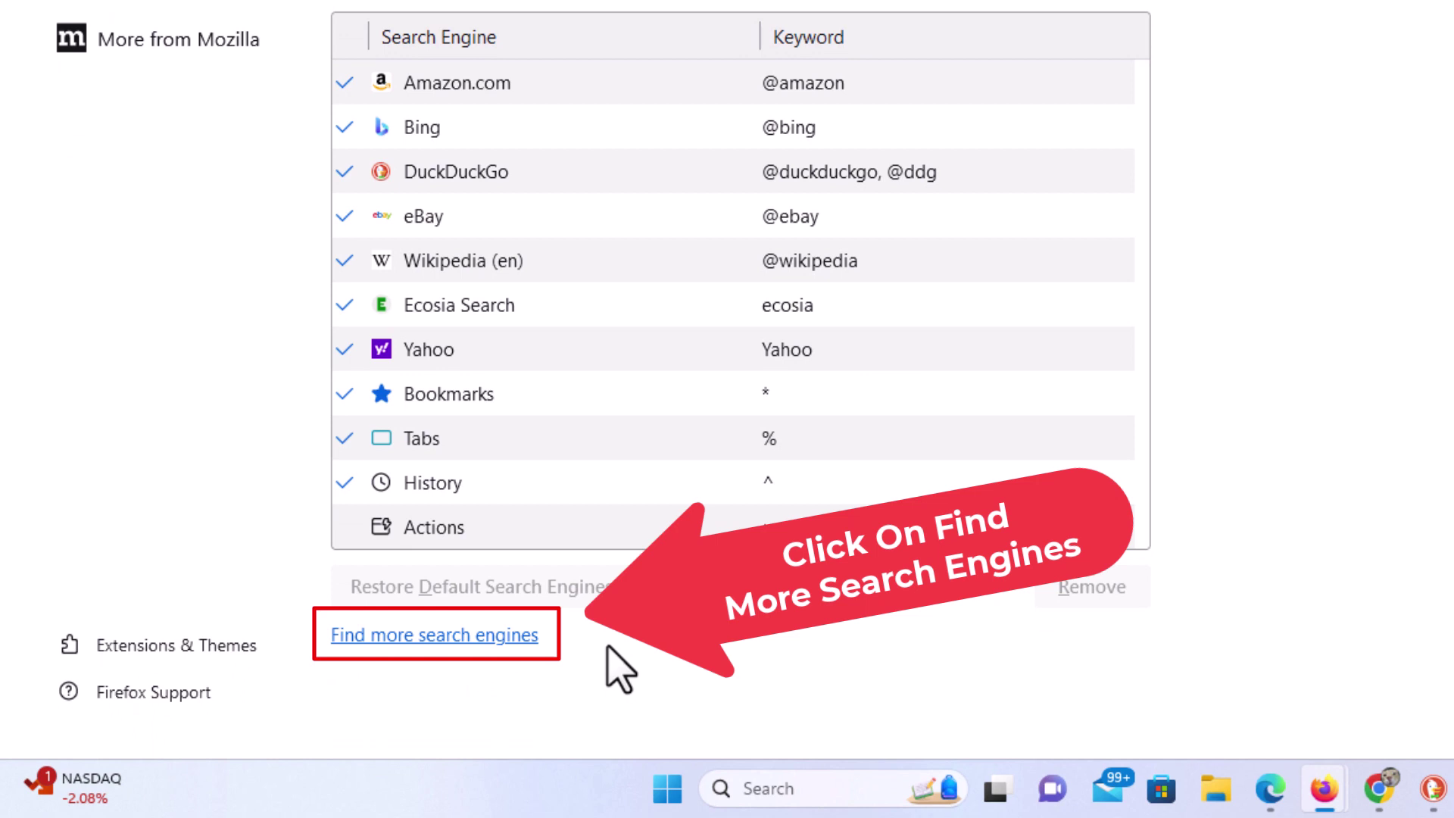
- Follow 'Find more search engines' to the add-ons Search Tools catalogue
{"action": "left_click", "coordinate": [524, 641]}
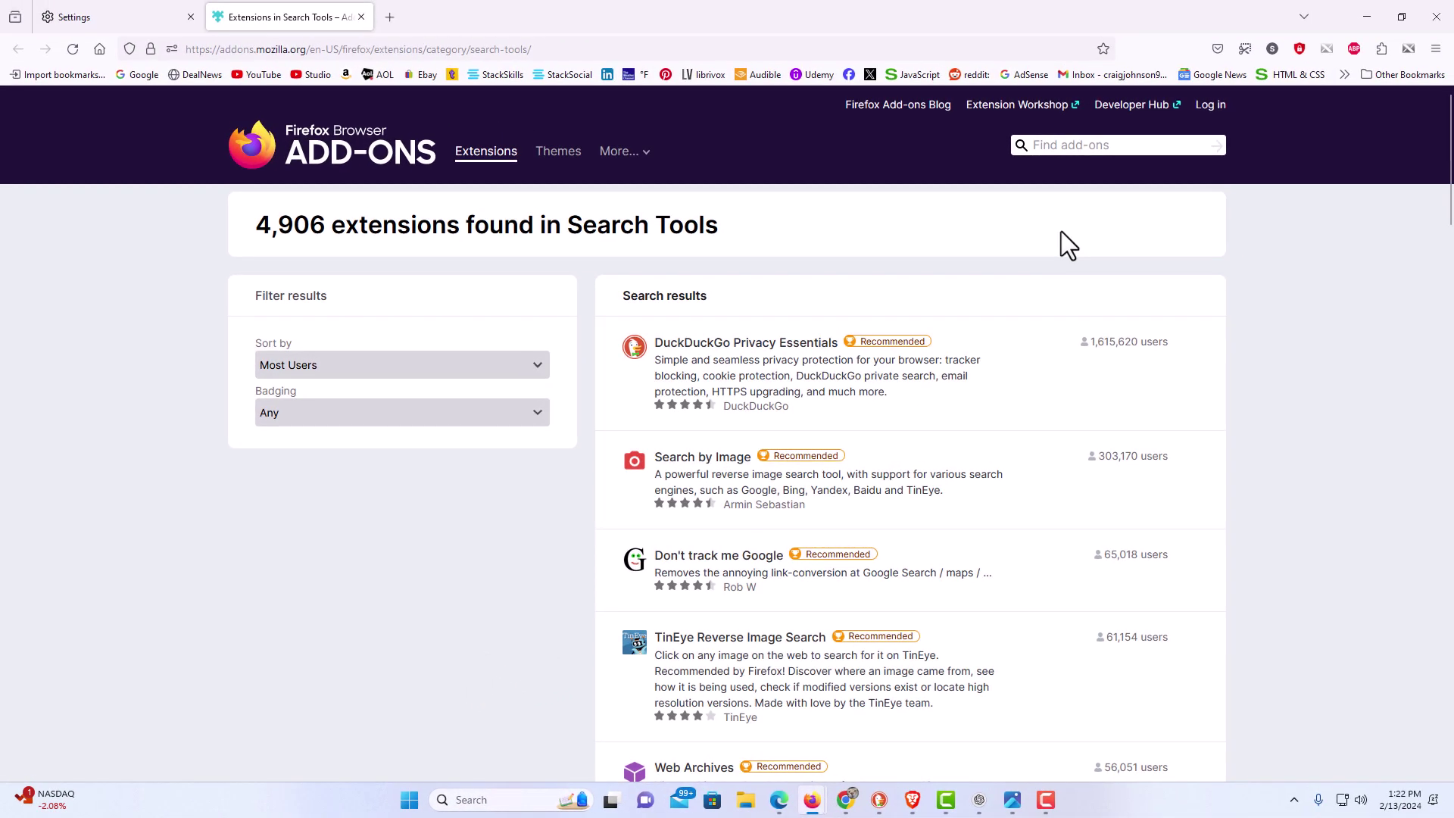
- Search the add-ons site for 'YouTube search'
{"action": "left_click", "coordinate": [1062, 144]}
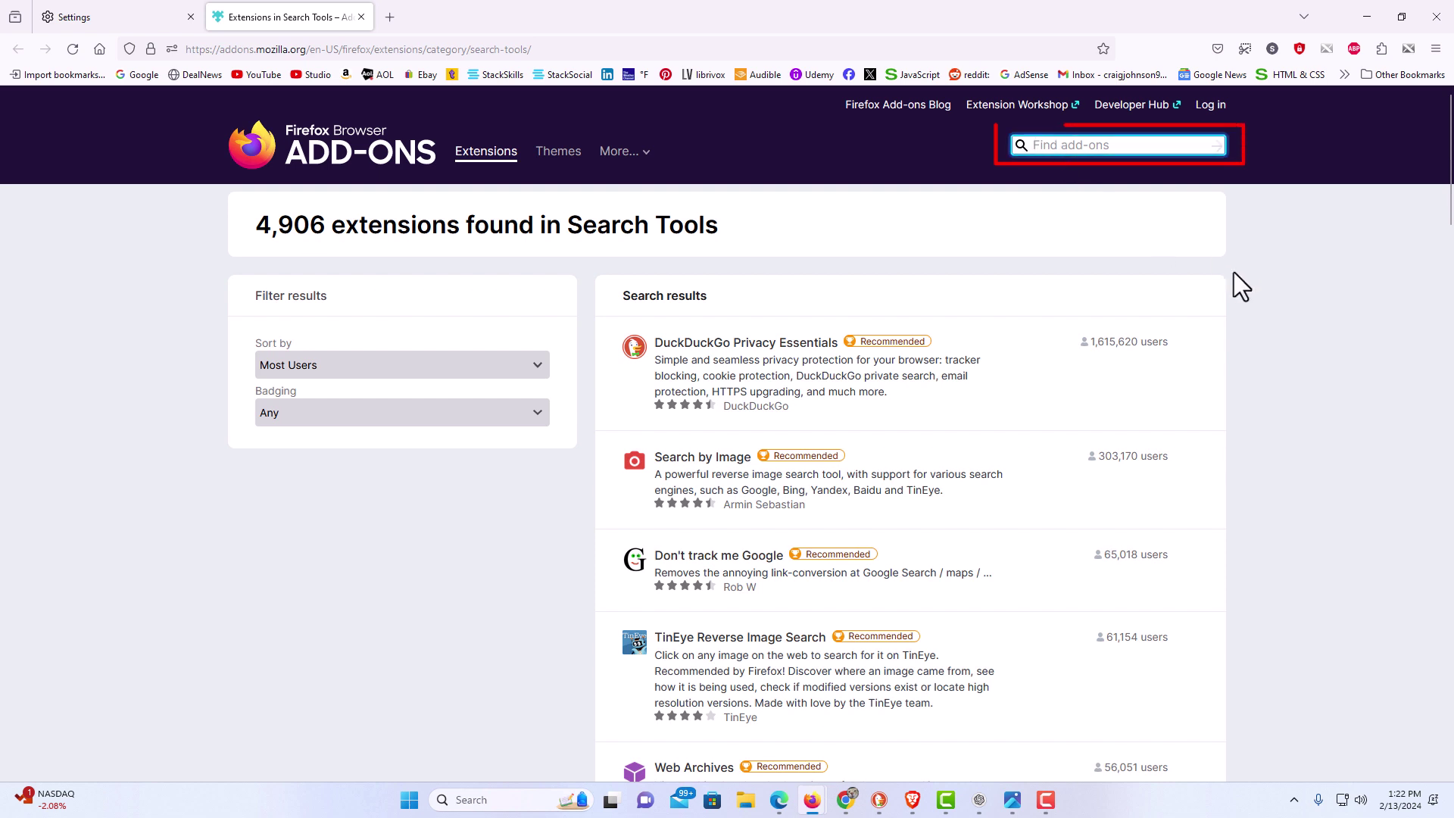
{"action": "type", "text": "Y"}
{"action": "type", "text": "ouTube"}
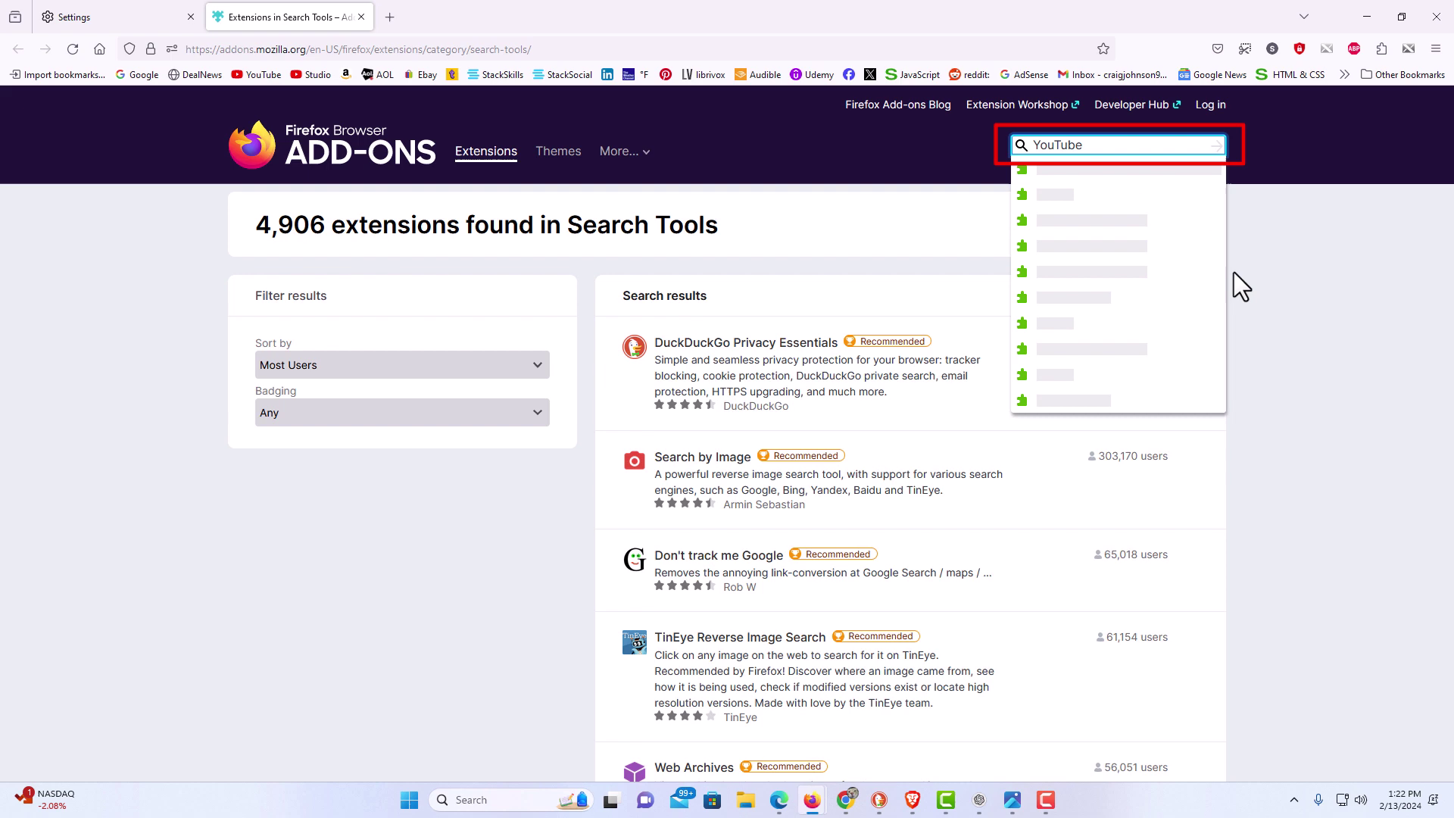
{"action": "type", "text": " search"}
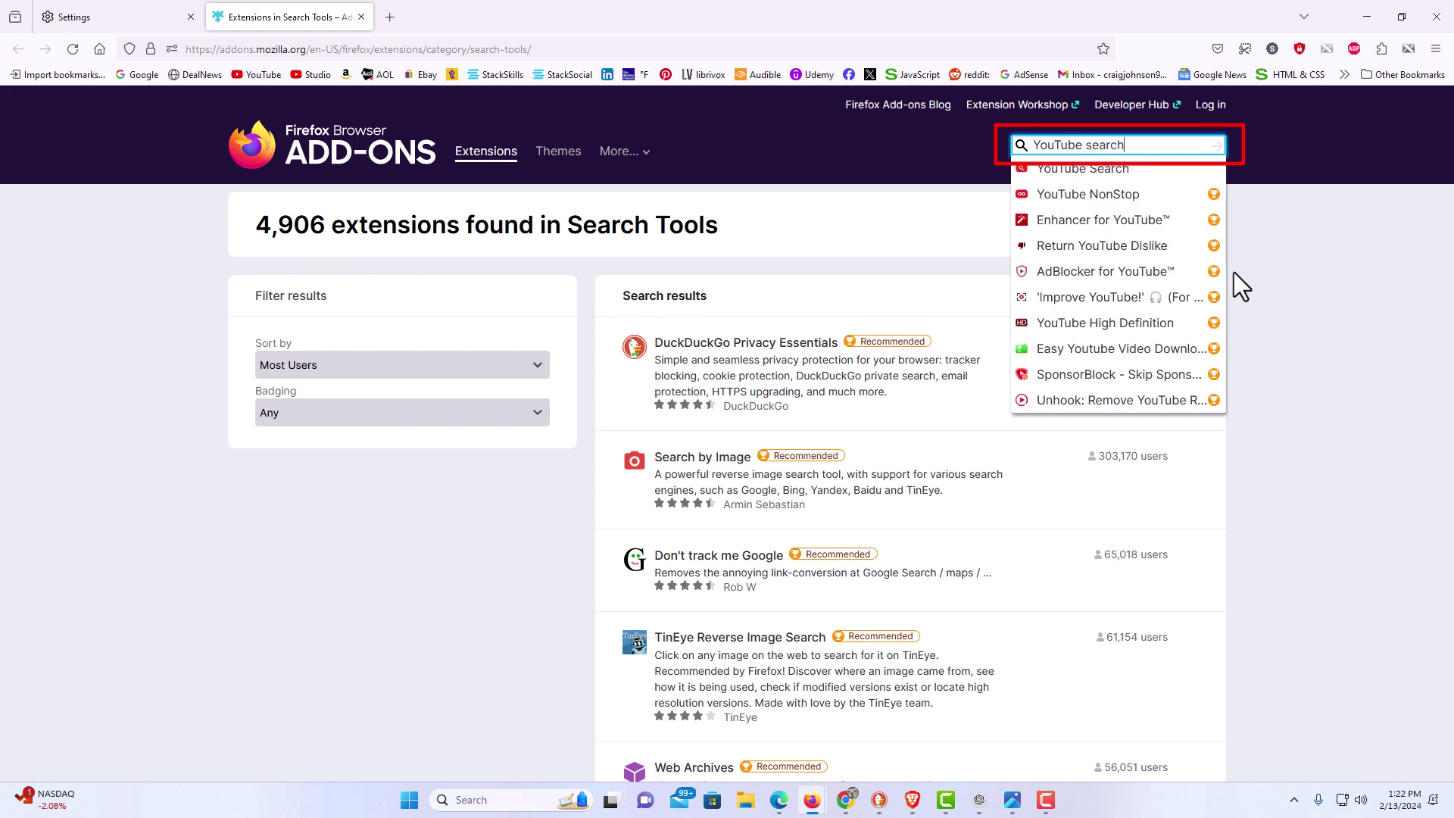
{"action": "key", "text": "Return"}
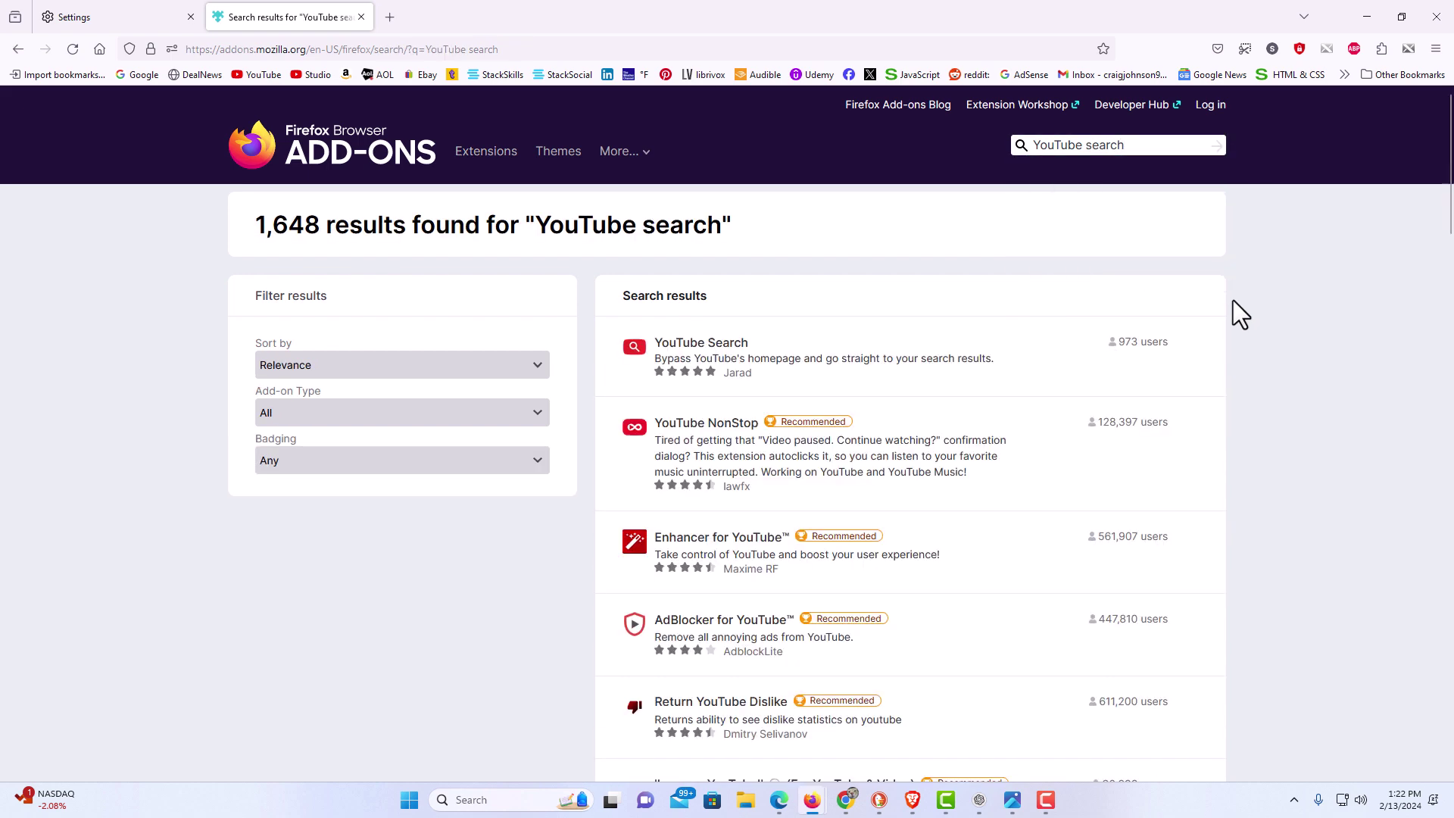
{"action": "scroll", "coordinate": [1216, 454], "scroll_direction": "down", "scroll_amount": 2}
{"action": "scroll", "coordinate": [1208, 526], "scroll_direction": "down", "scroll_amount": 1}
{"action": "scroll", "coordinate": [1208, 528], "scroll_direction": "down", "scroll_amount": 3}
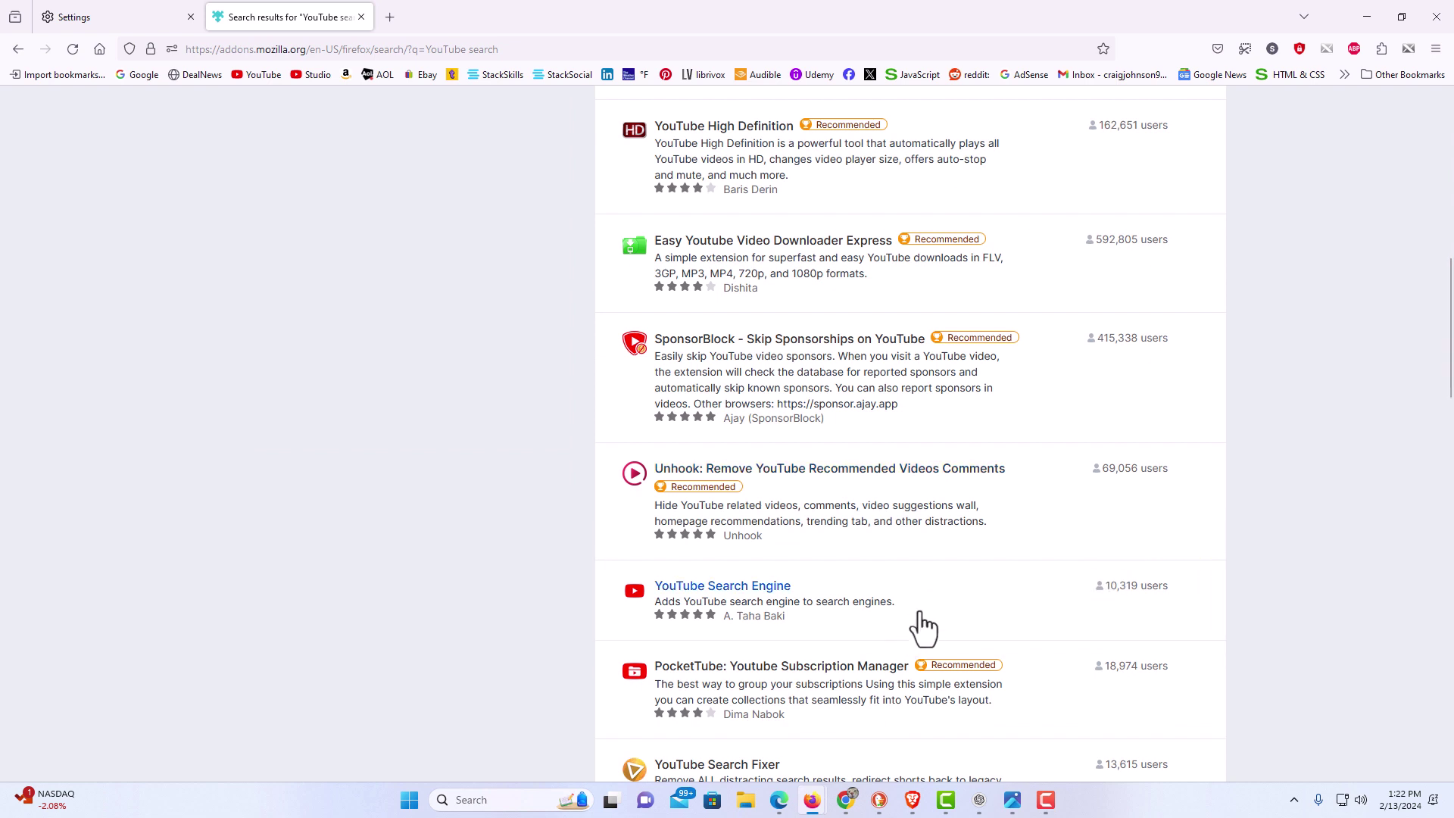
- Open the YouTube Search Engine add-on page by A. Taha Baki
{"action": "left_click", "coordinate": [924, 625]}
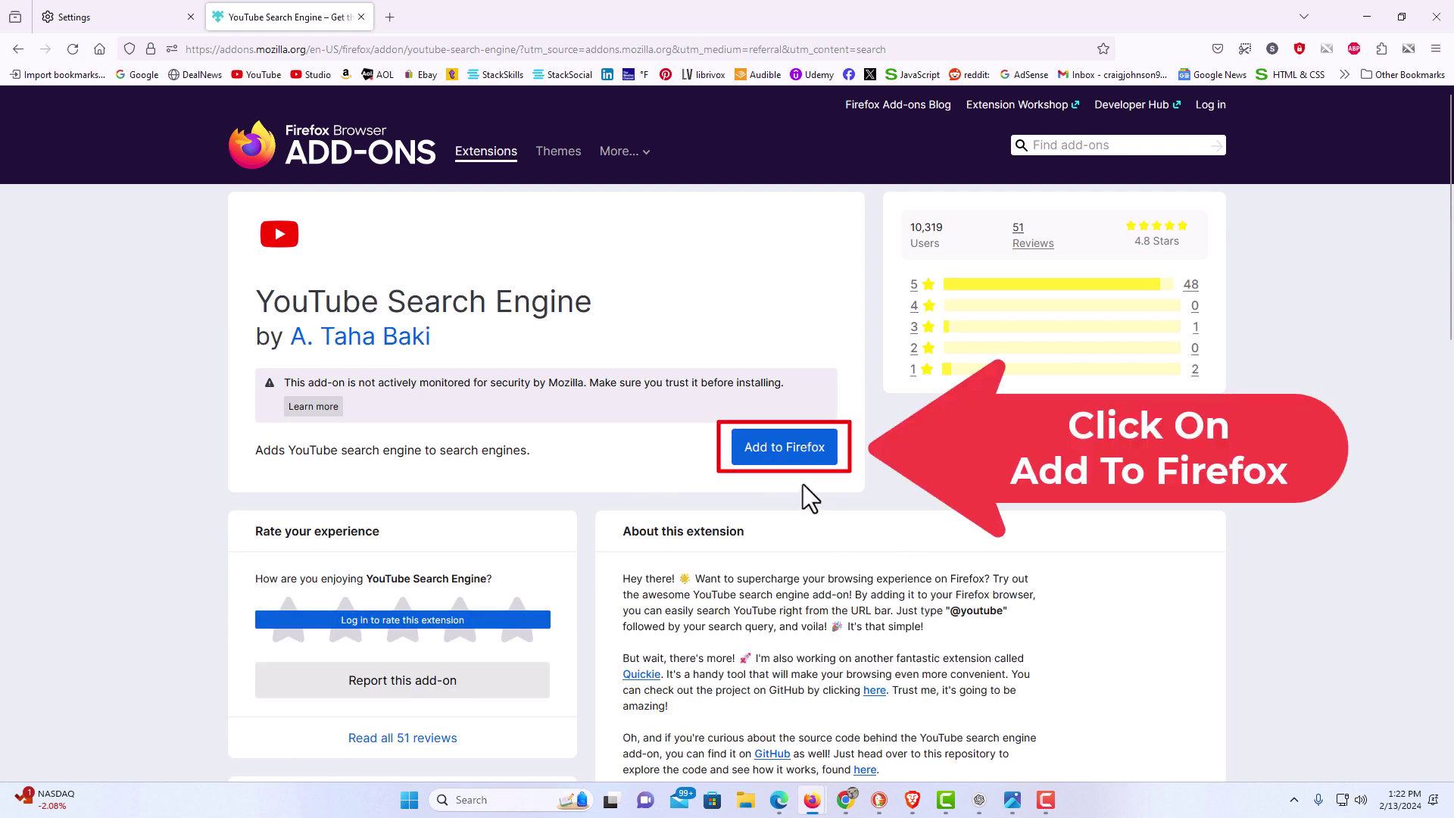
- Add YouTube Search Engine to Firefox, approve the prompt, and dismiss the confirmation
{"action": "left_click", "coordinate": [792, 454]}
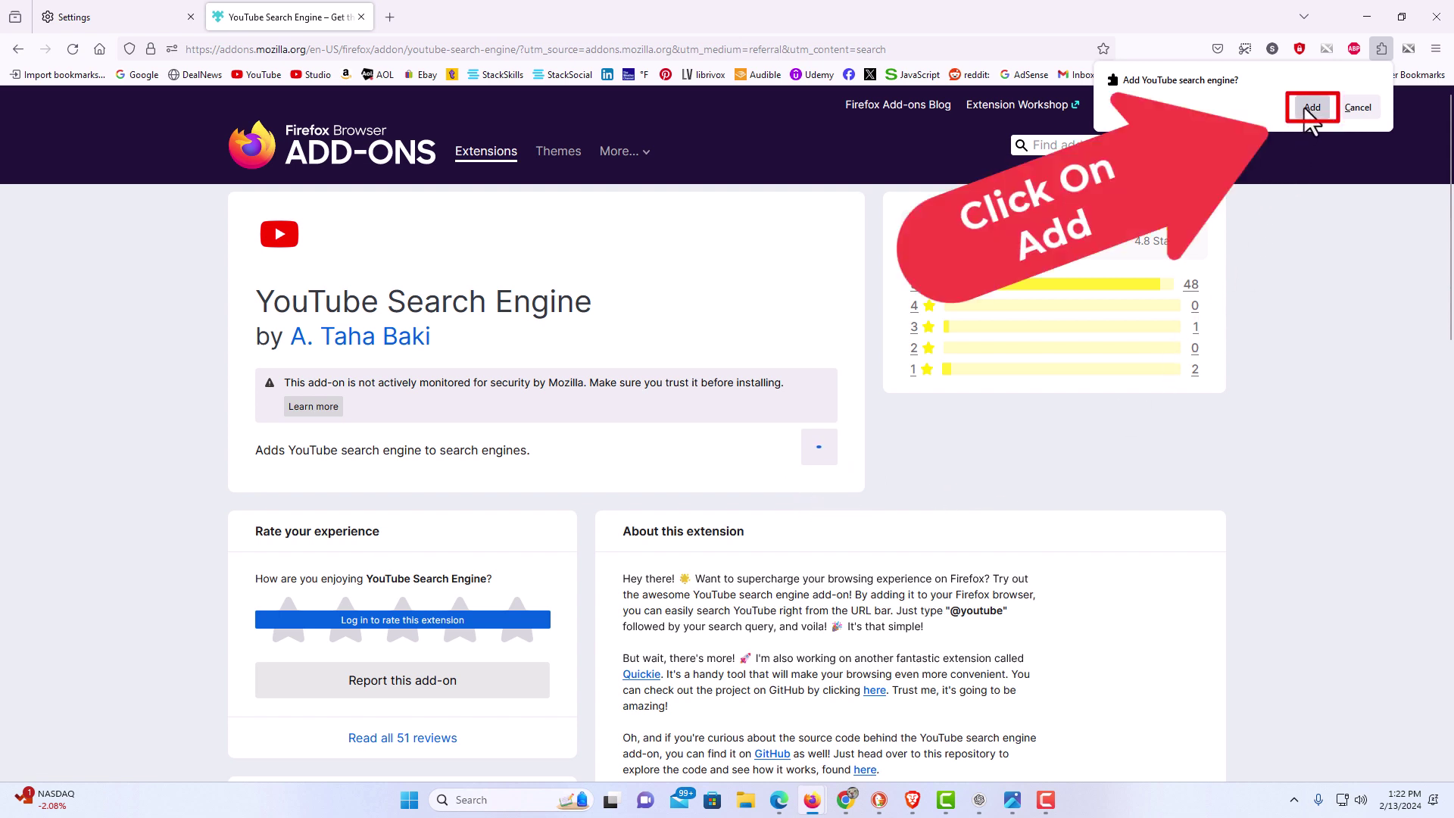
{"action": "left_click", "coordinate": [1311, 108]}
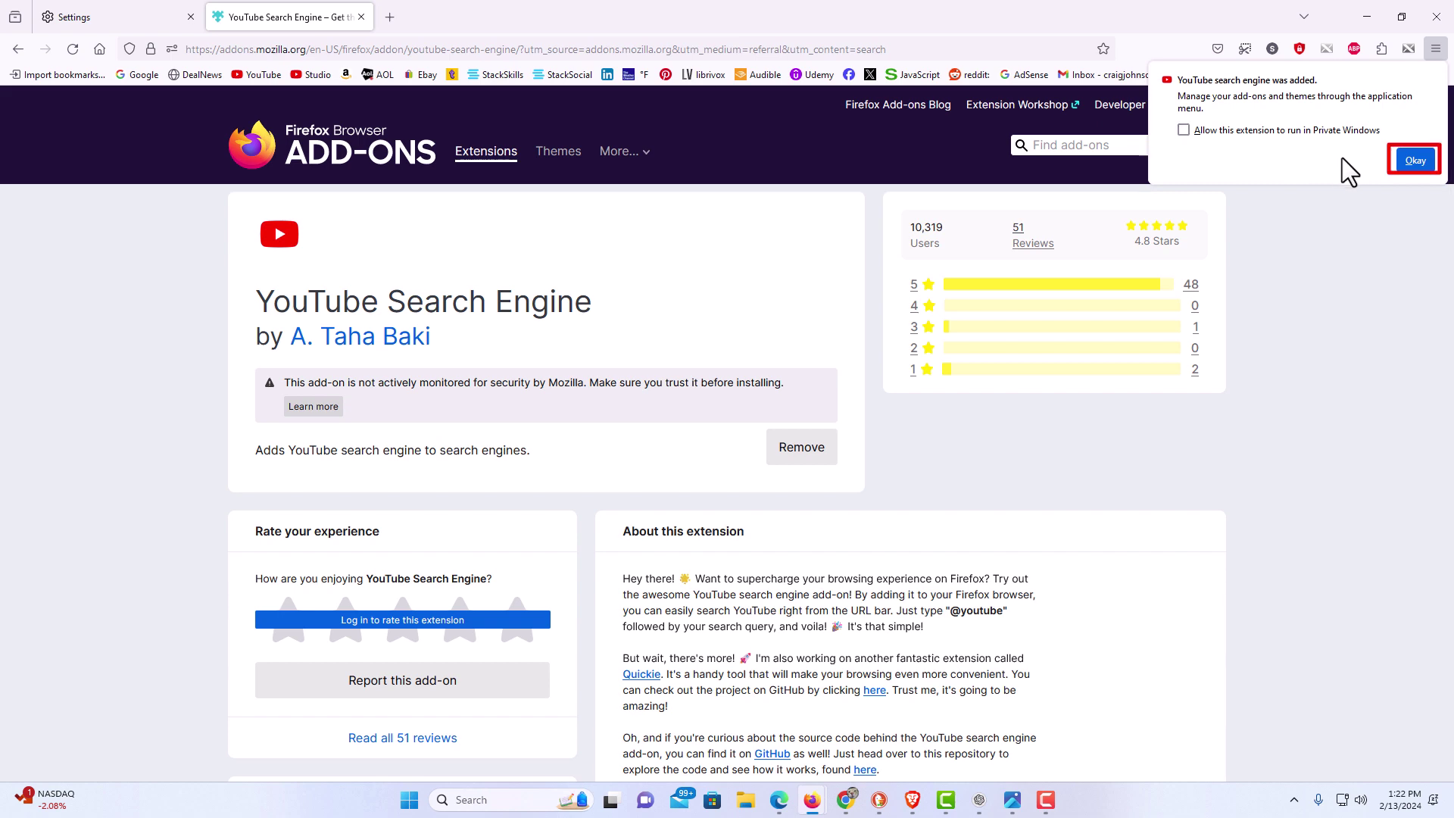
{"action": "left_click", "coordinate": [1413, 163]}
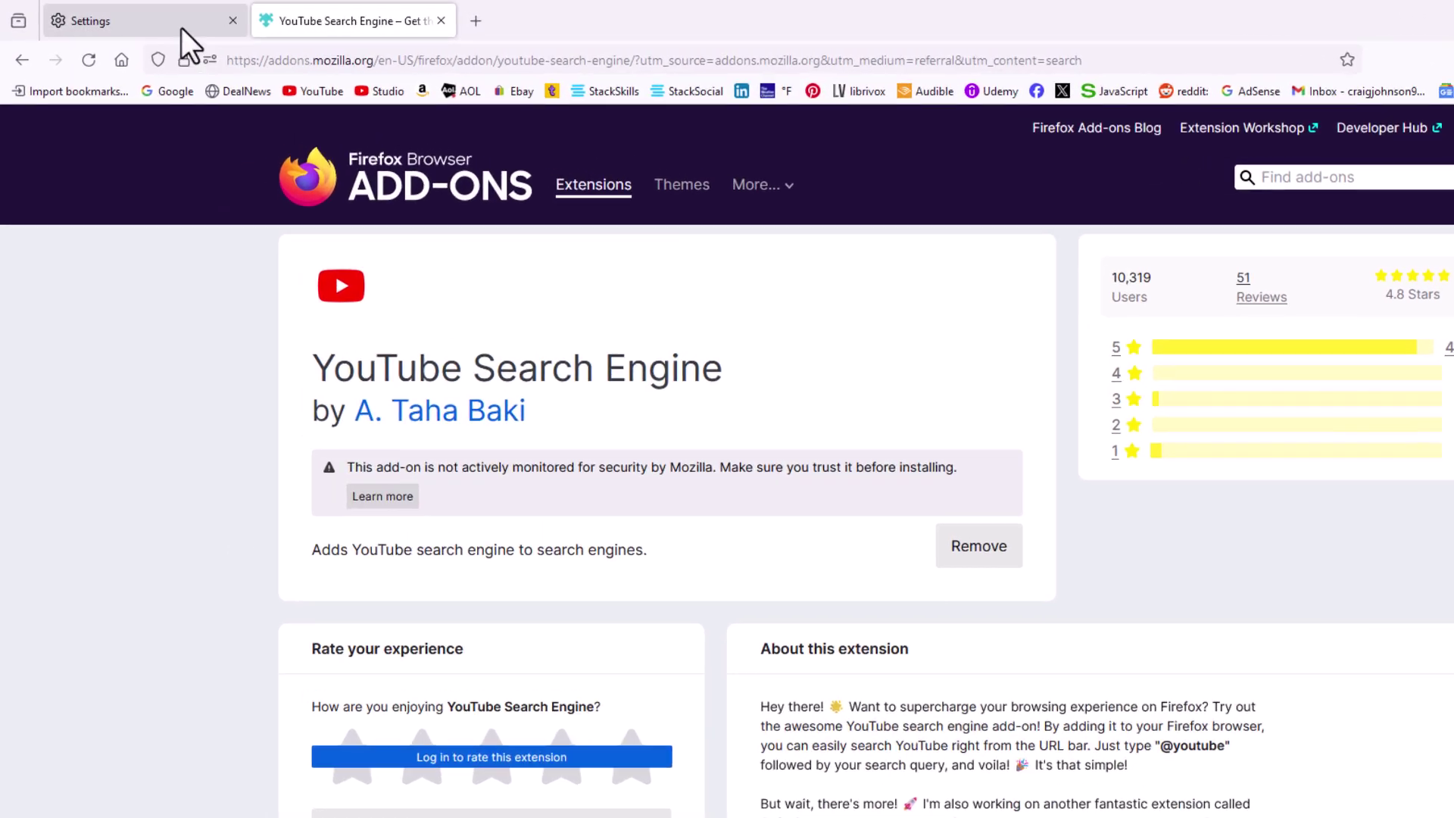
- In the Settings tab, choose YouTube as the Default Search Engine, replacing Google
{"action": "left_click", "coordinate": [182, 25]}
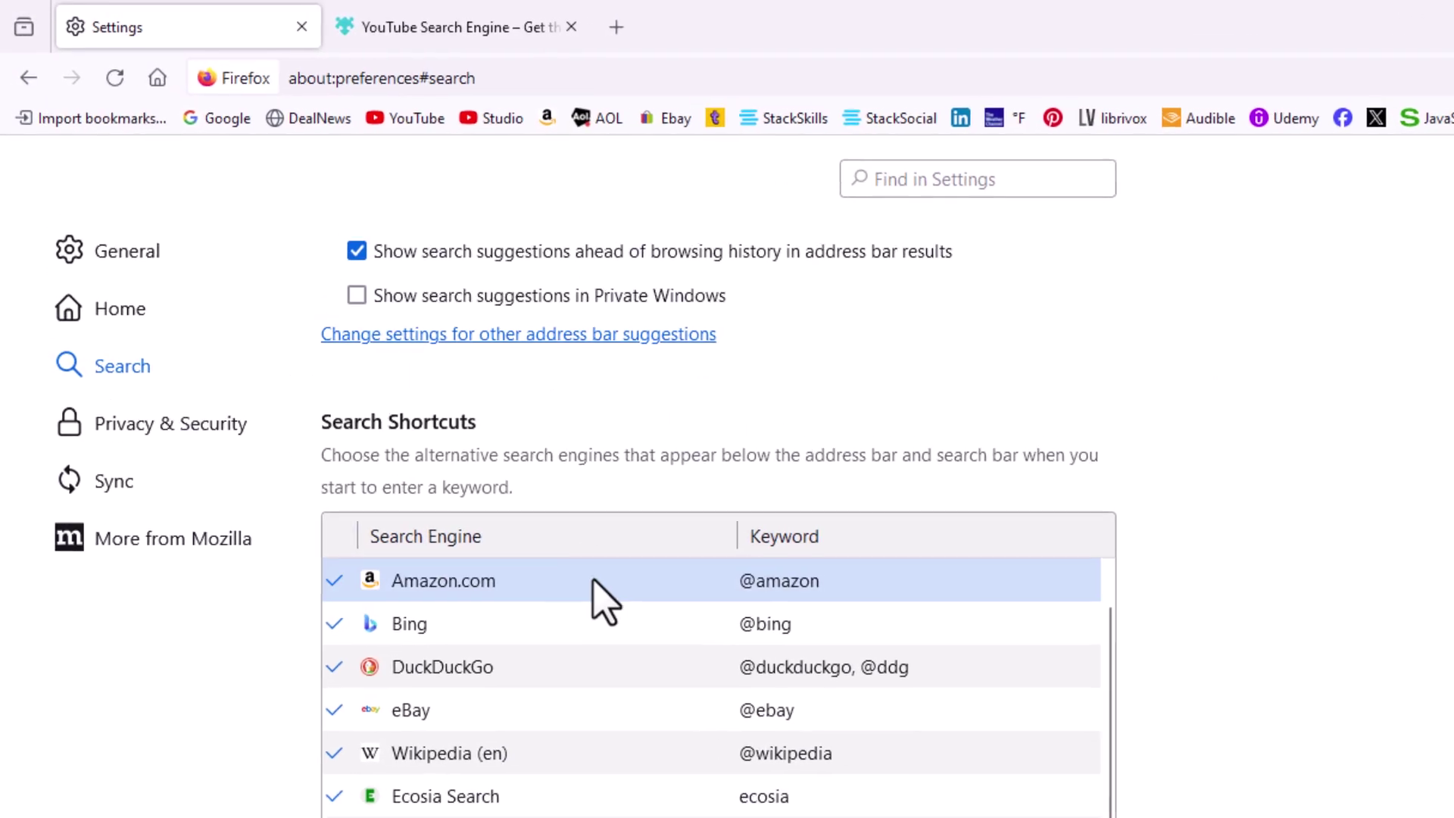
{"action": "scroll", "coordinate": [602, 597], "scroll_direction": "up", "scroll_amount": 1}
{"action": "scroll", "coordinate": [614, 590], "scroll_direction": "up", "scroll_amount": 3}
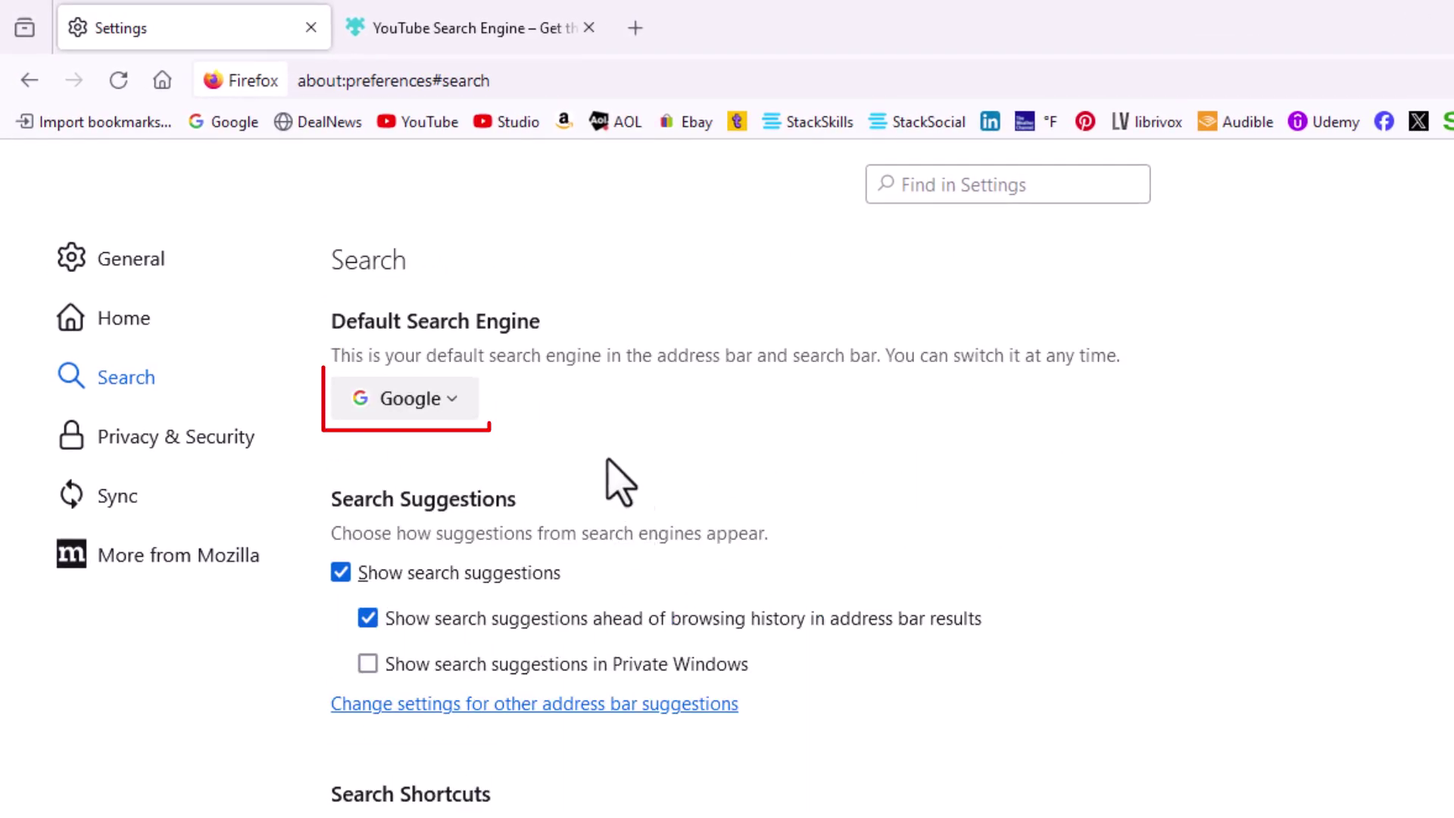
{"action": "left_click", "coordinate": [456, 400]}
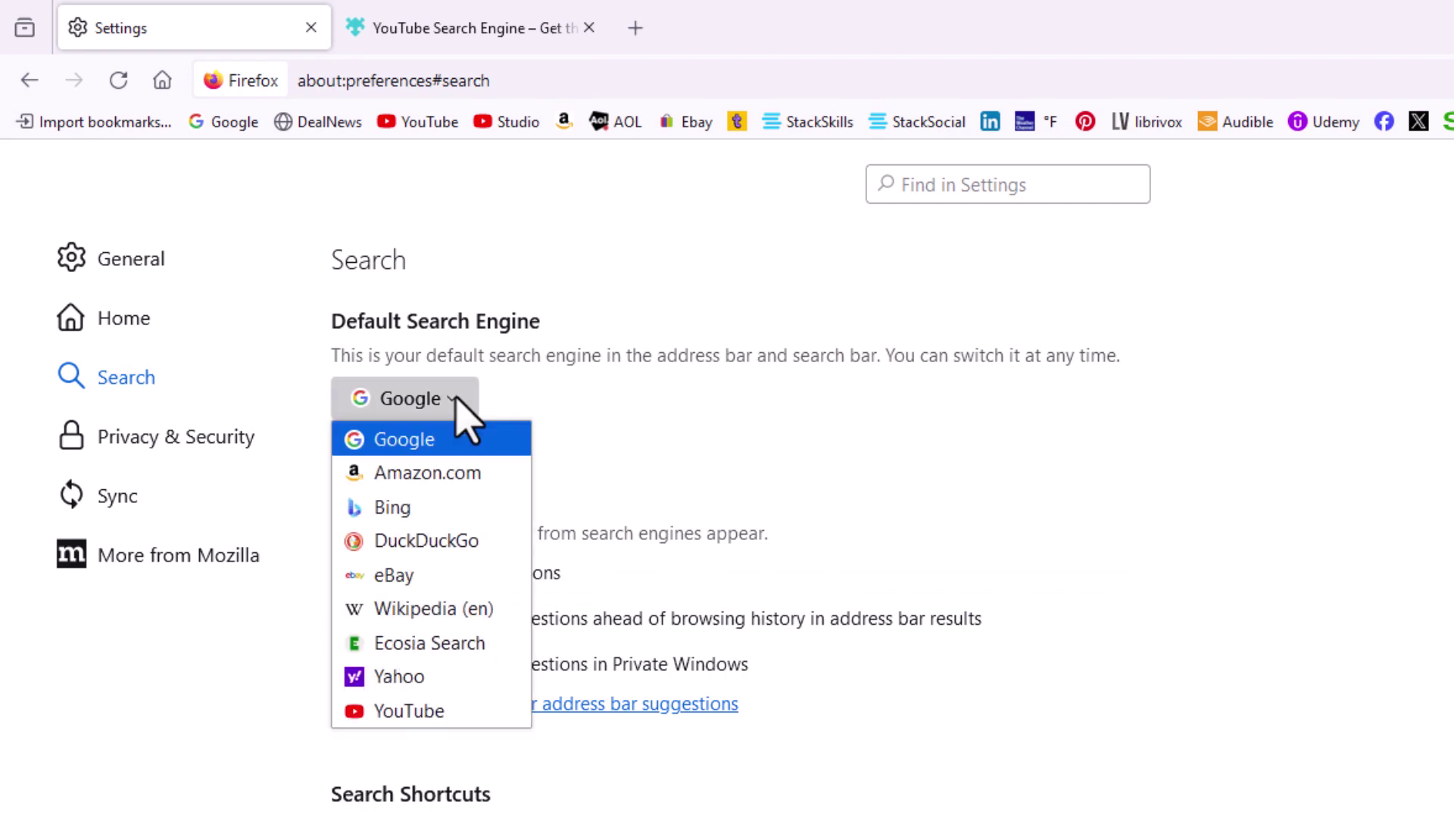
{"action": "left_click", "coordinate": [478, 712]}
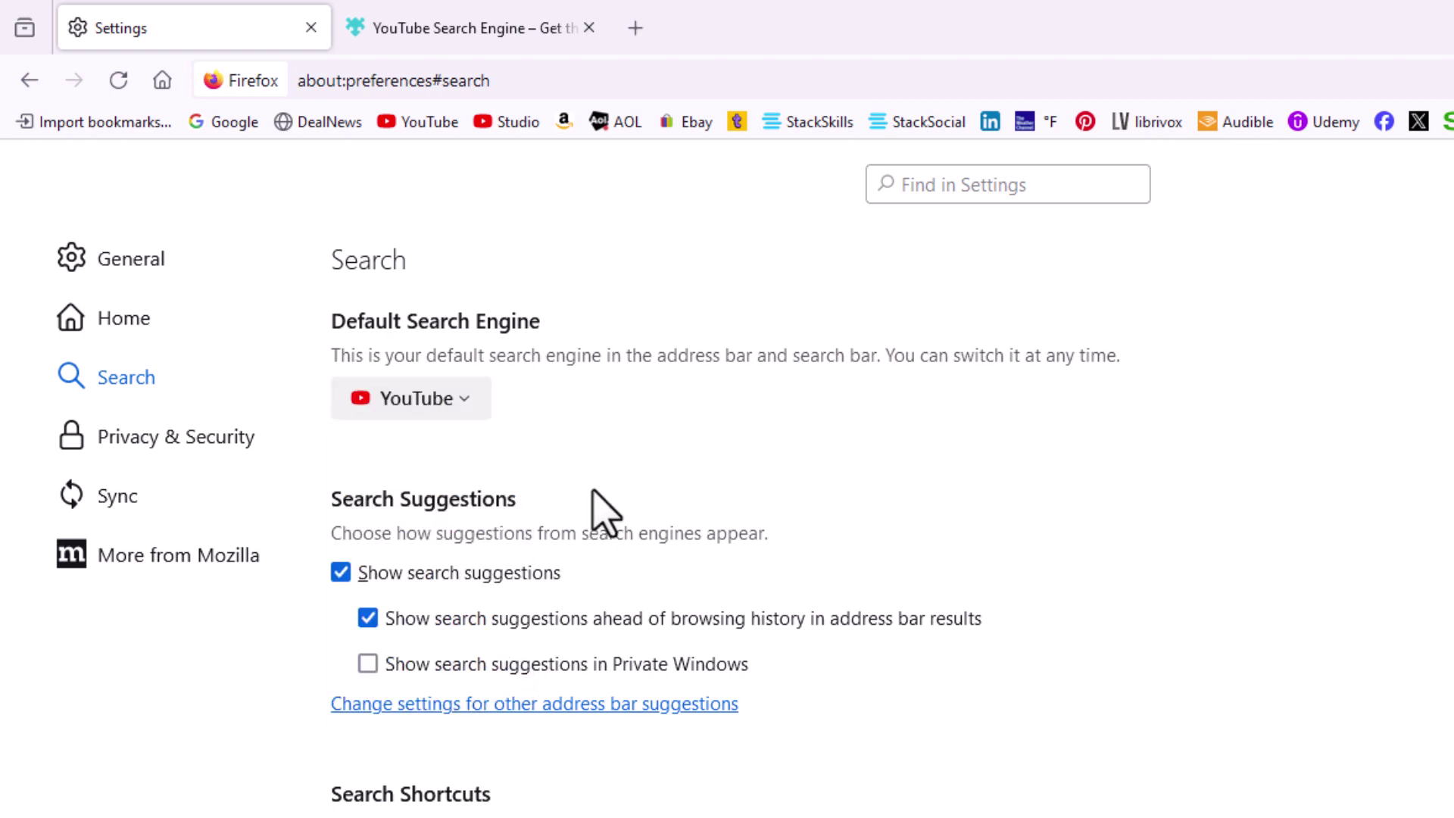